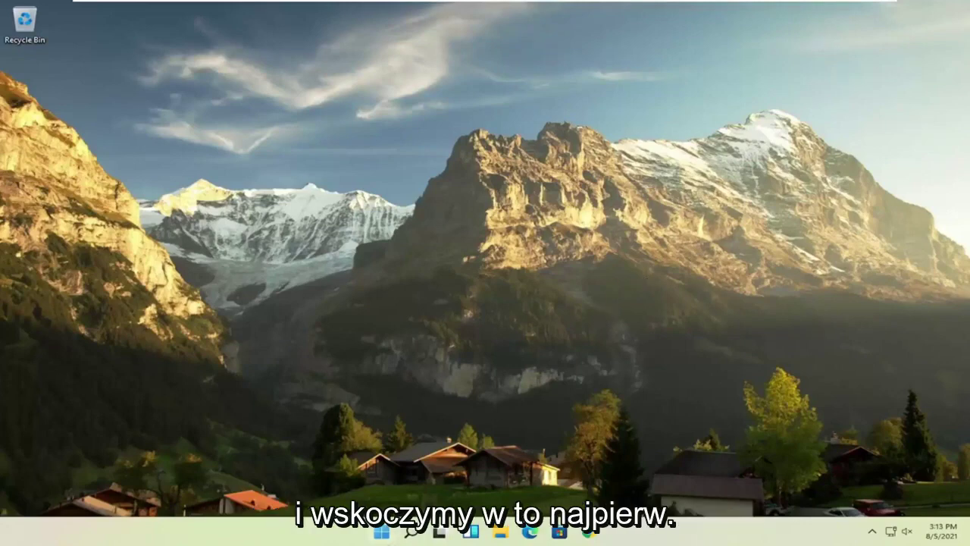
# - Disable Microsoft OneDrive in Task Manager's Startup list, leaving the other startup apps enabled
pyautogui.rightClick(382, 532)
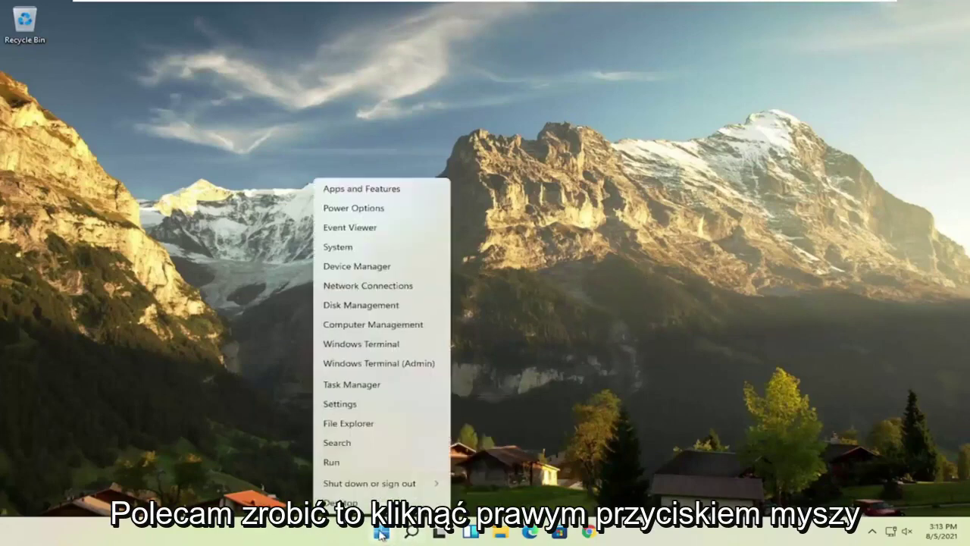
pyautogui.click(352, 385)
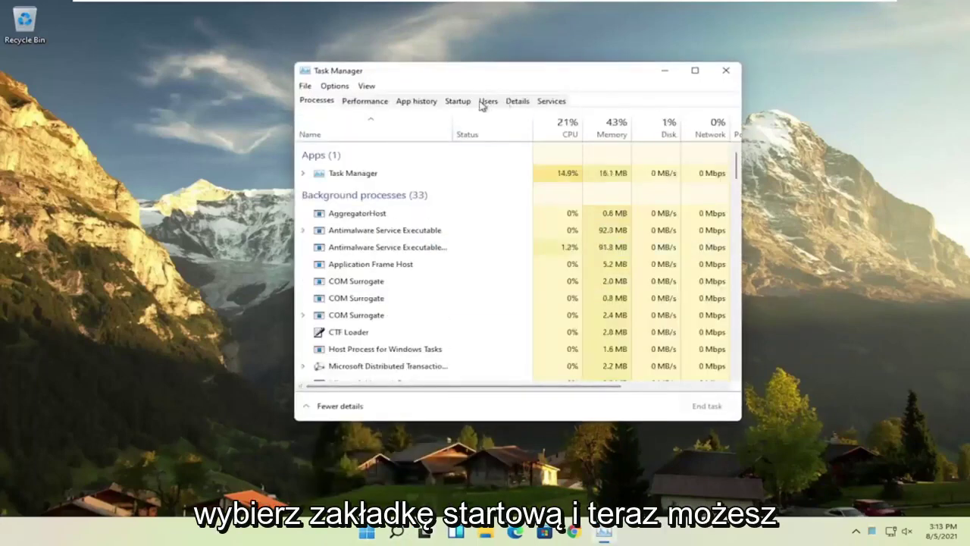
pyautogui.click(457, 103)
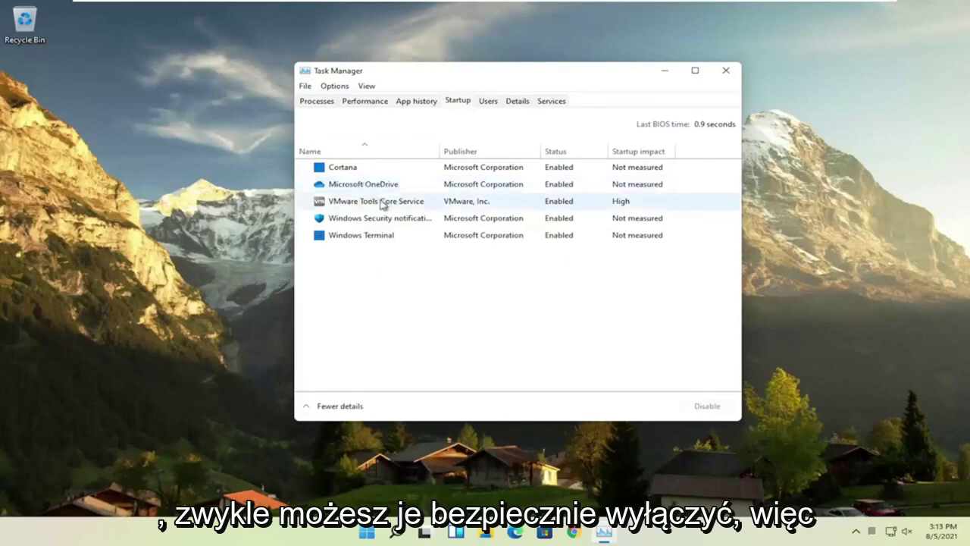
pyautogui.click(353, 192)
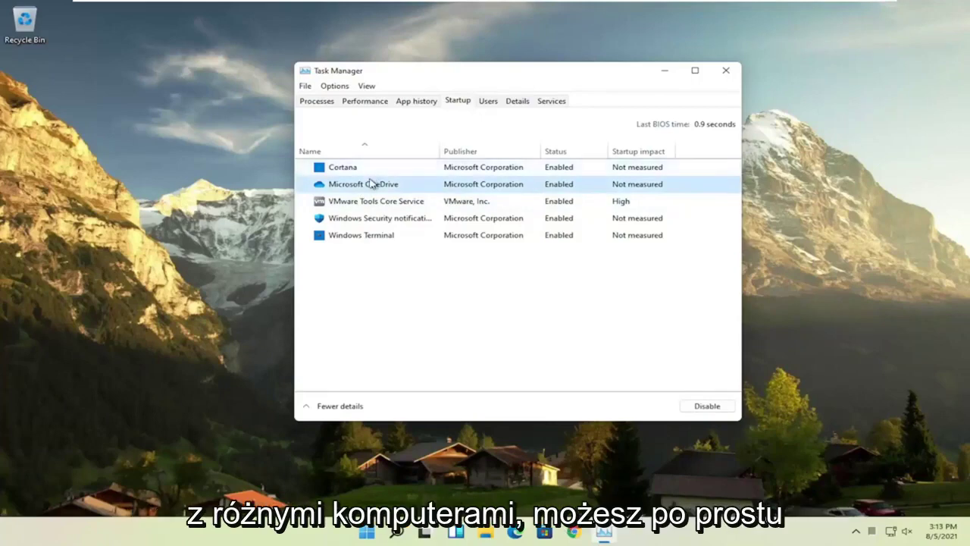
pyautogui.click(706, 409)
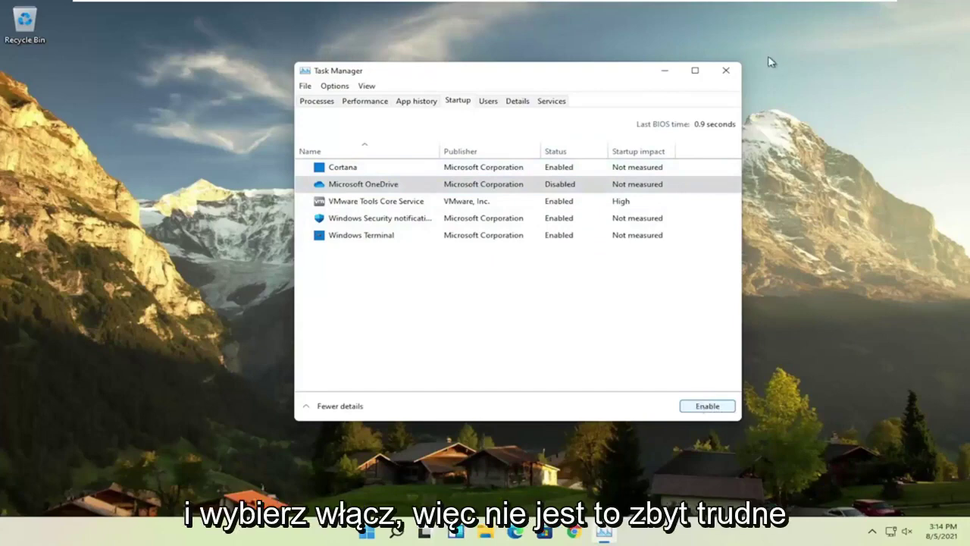
# - Close Task Manager and open the Apps & features settings page from a search for 'apps'
pyautogui.click(724, 71)
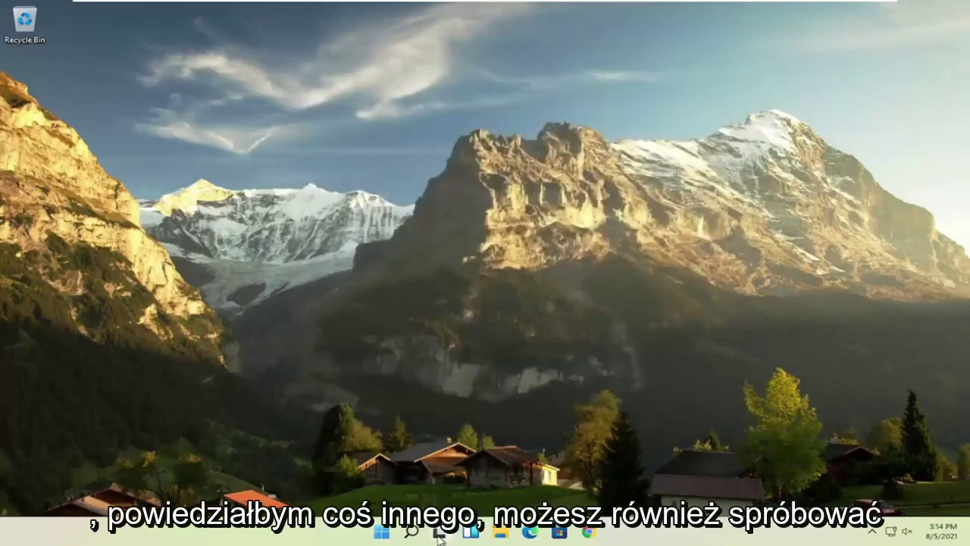
pyautogui.moveTo(440, 533)
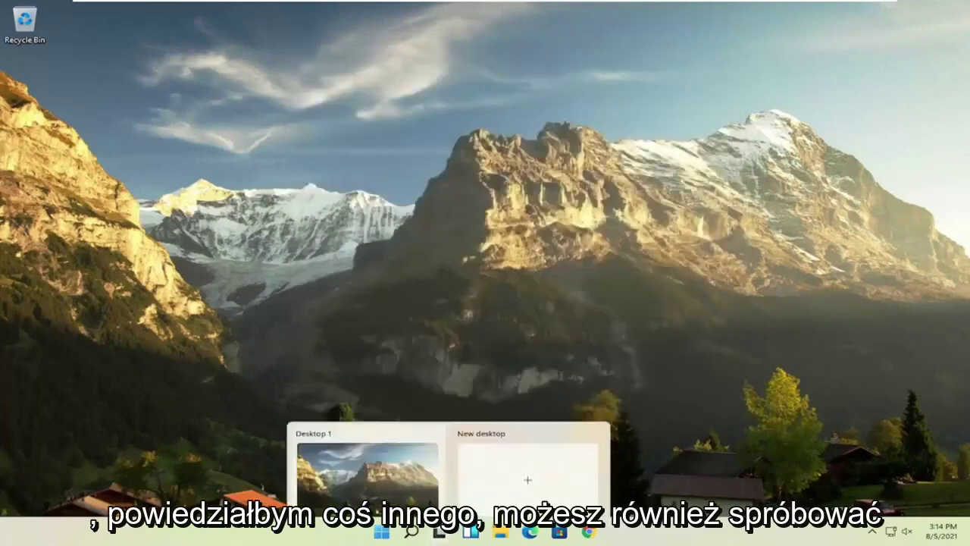
pyautogui.click(411, 532)
pyautogui.write('apps')
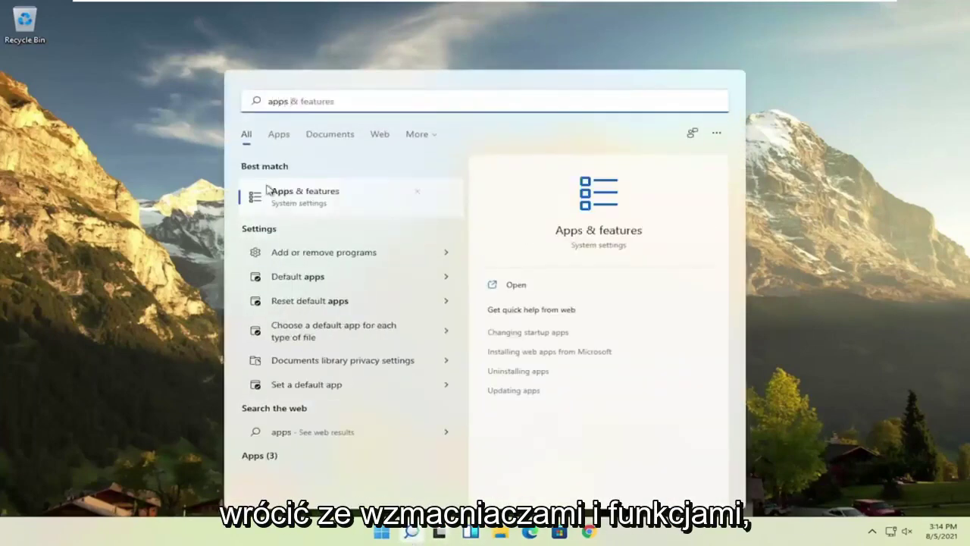
pyautogui.click(297, 197)
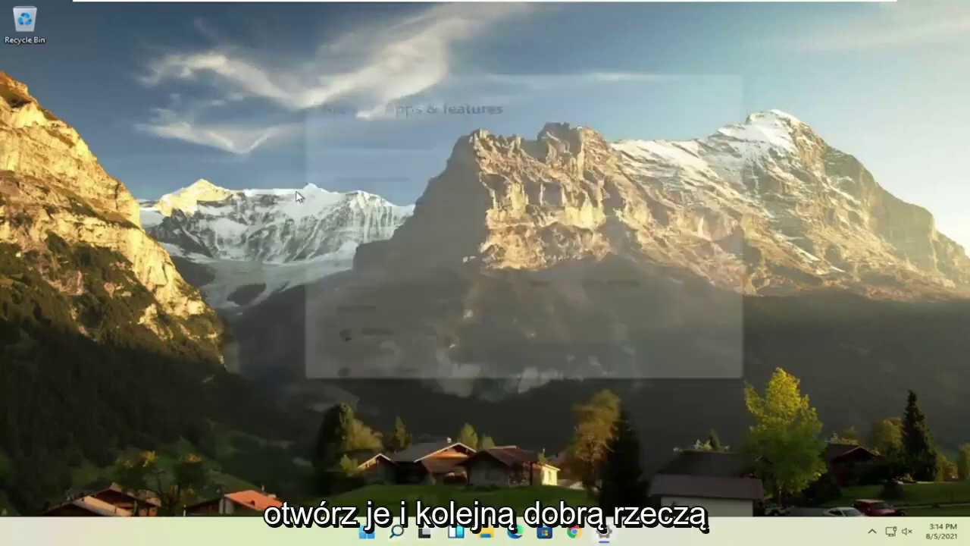
# - Scroll to CCleaner 5.82 and view its uninstall option, dismissing it without uninstalling
pyautogui.scroll(-3, 464, 238)
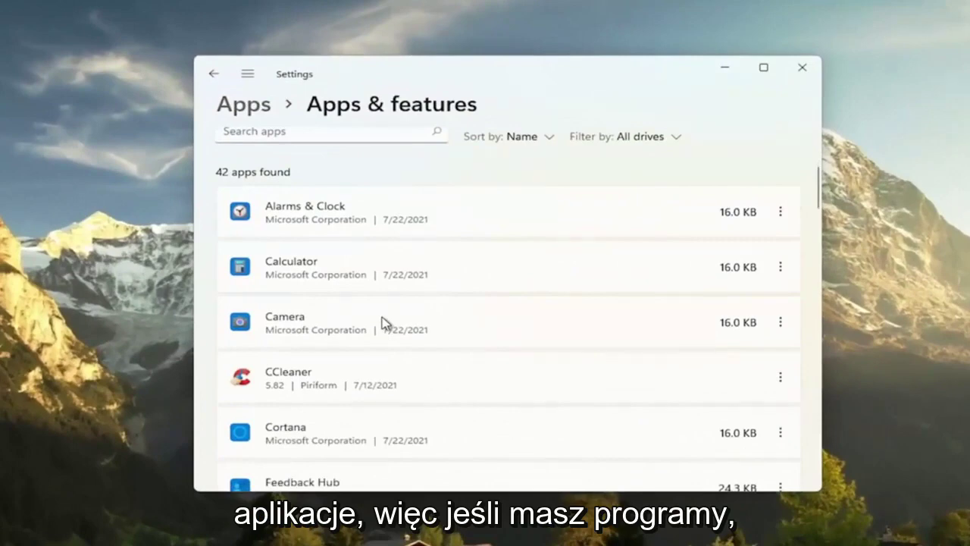
pyautogui.scroll(-1, 383, 322)
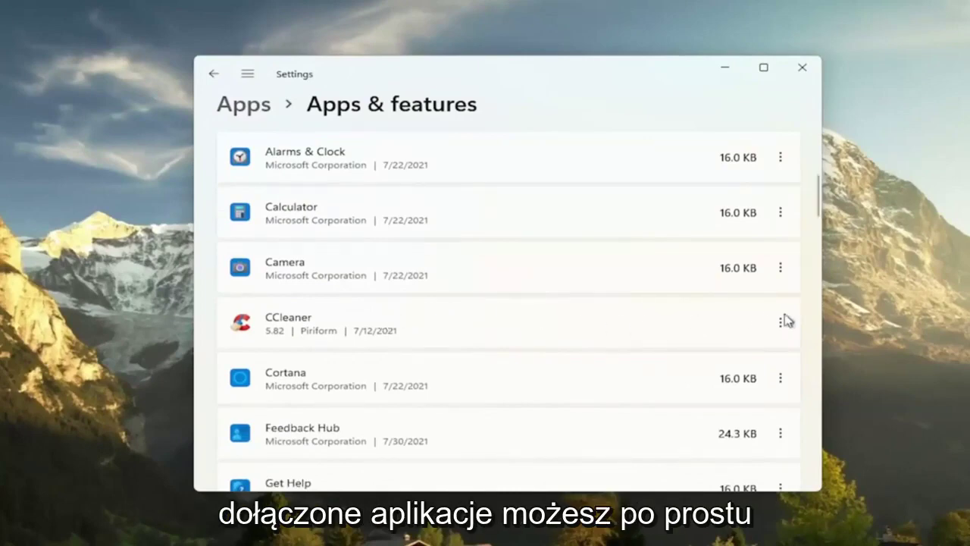
pyautogui.click(789, 321)
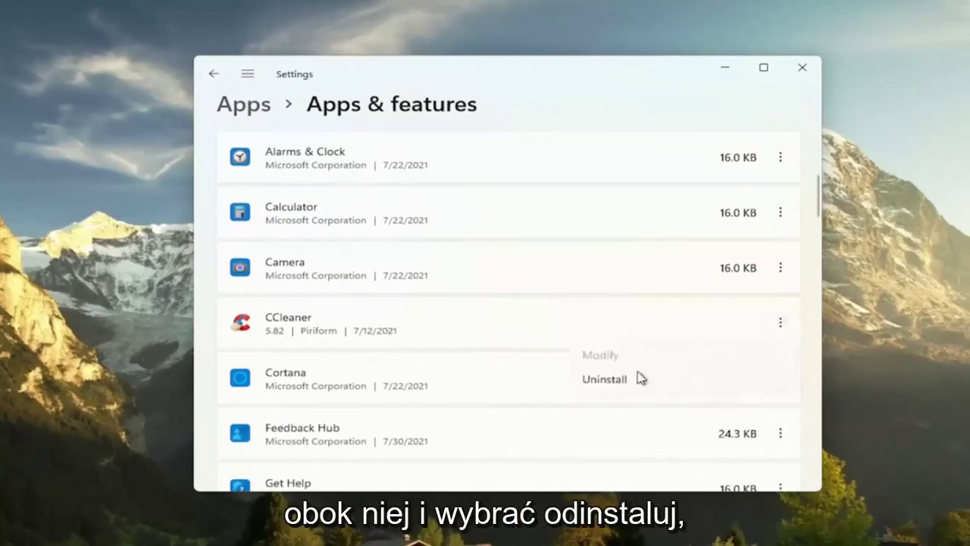
pyautogui.click(622, 83)
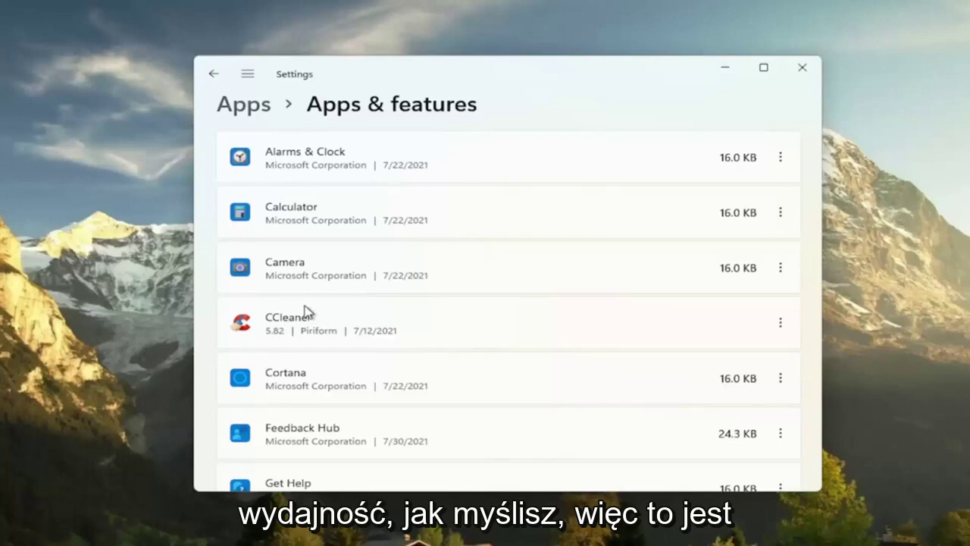
# - Close Settings, then apply 'Adjust for best performance' in Performance Options, found by searching 'adjust'
pyautogui.click(802, 67)
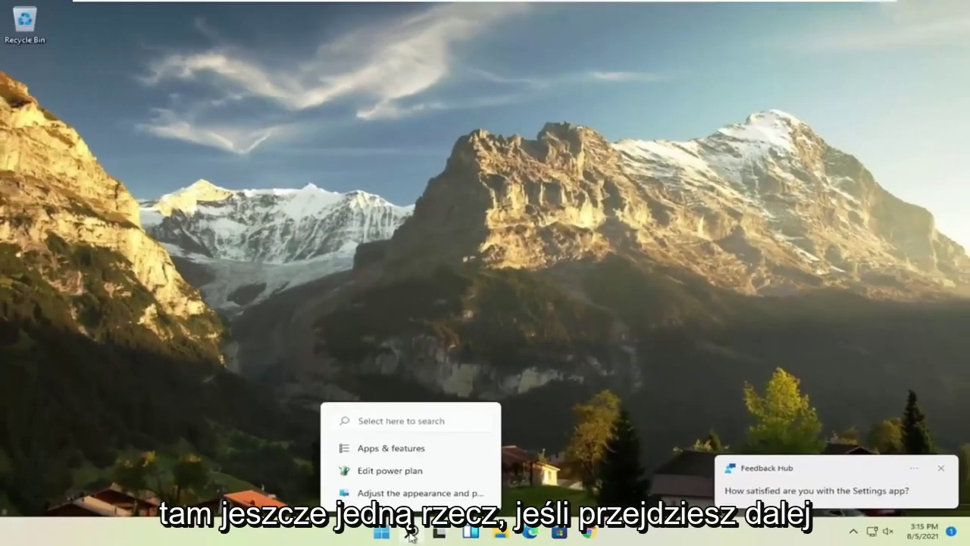
pyautogui.click(405, 534)
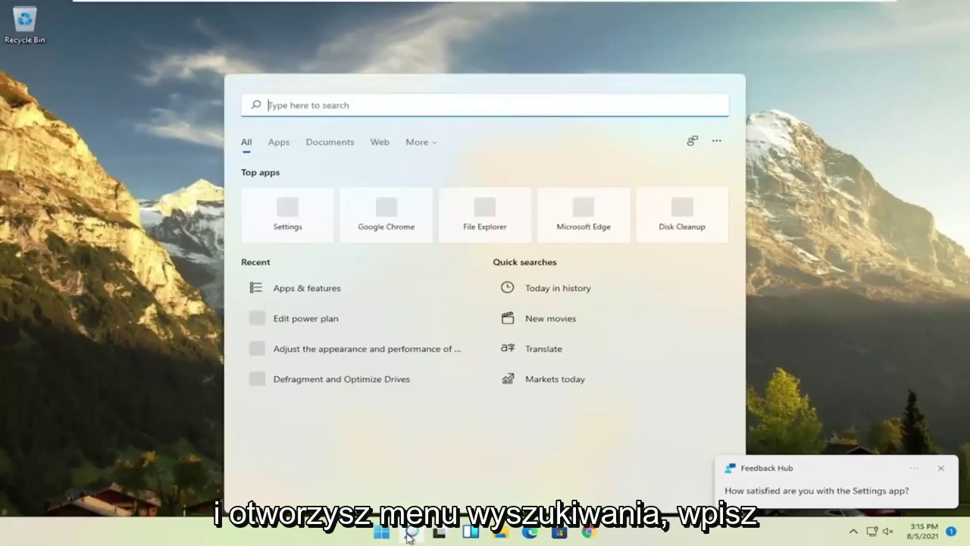
pyautogui.write('adjust')
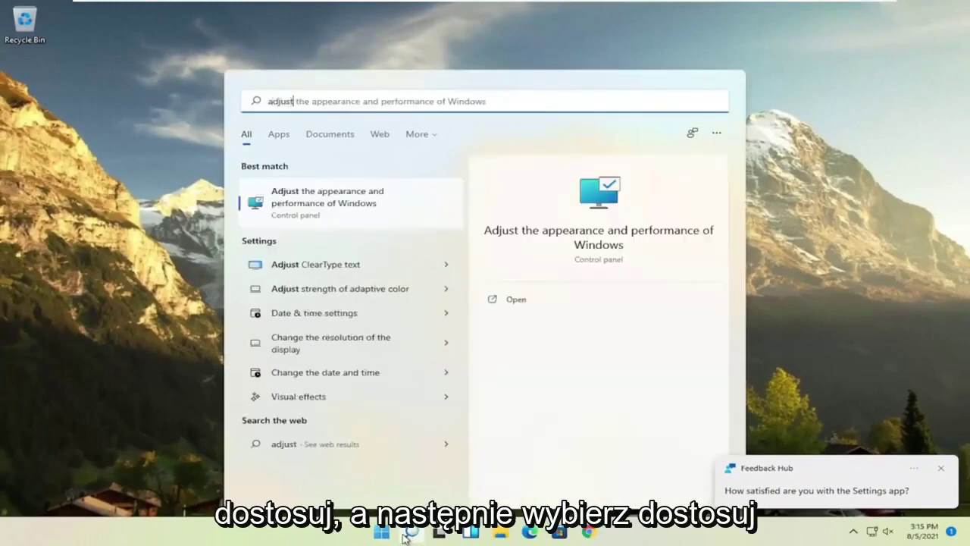
pyautogui.click(366, 210)
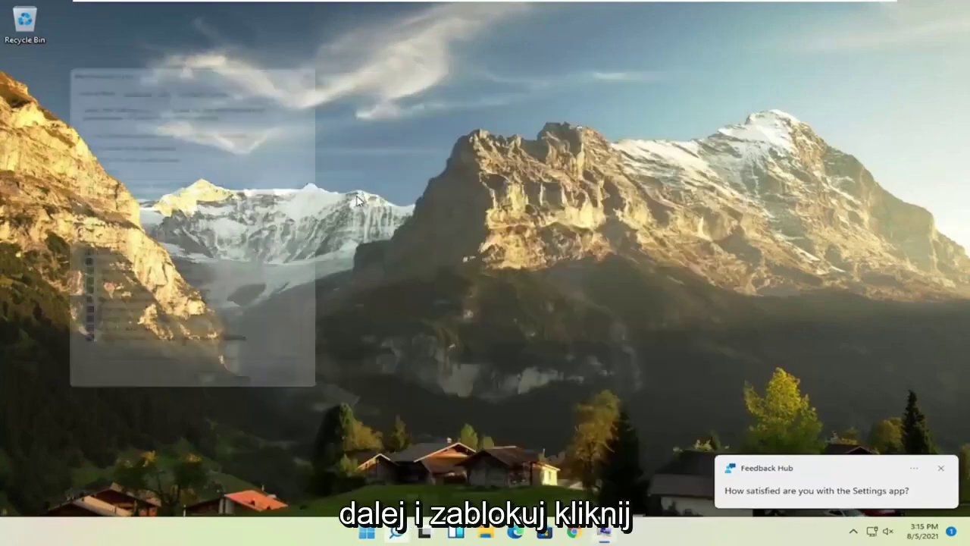
pyautogui.moveTo(209, 56); pyautogui.dragTo(414, 47)
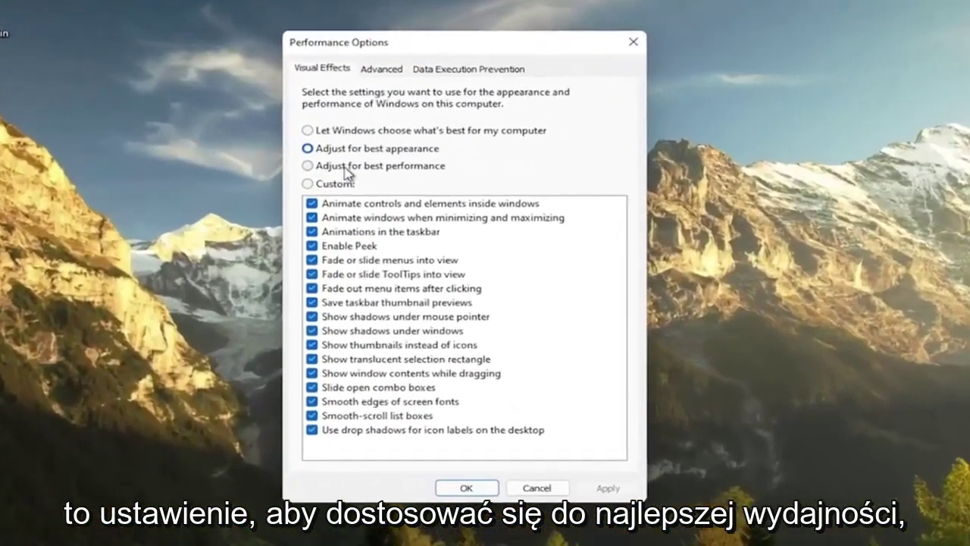
pyautogui.click(312, 148)
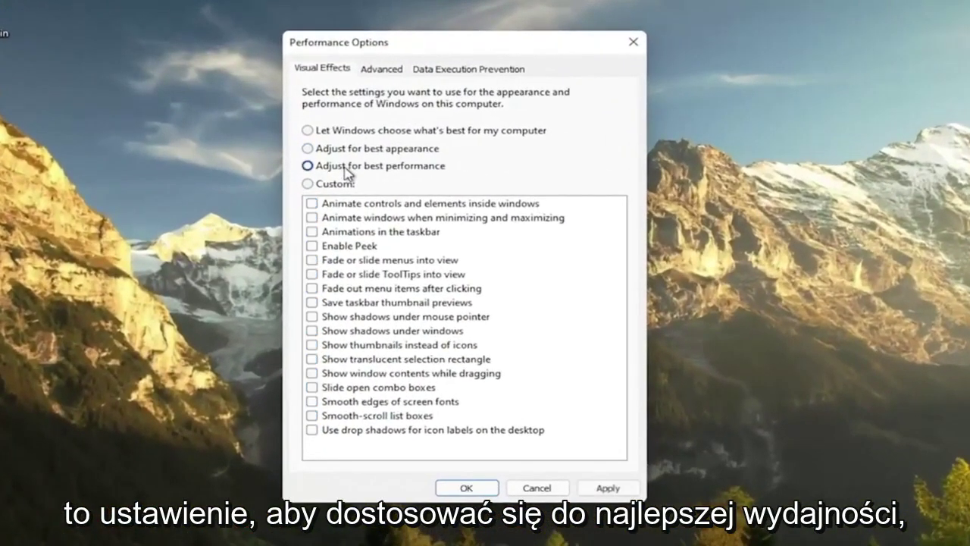
pyautogui.click(608, 488)
pyautogui.moveTo(391, 54); pyautogui.dragTo(445, 53)
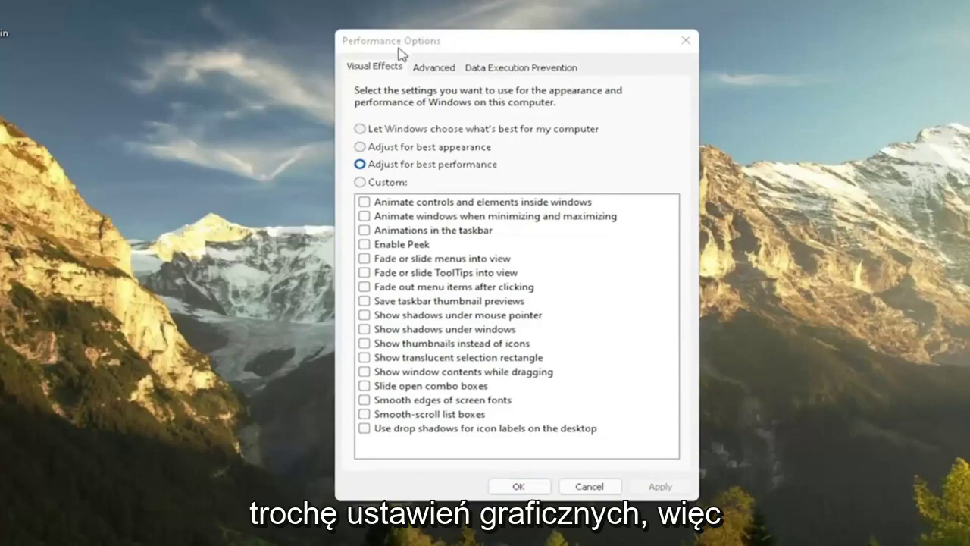
pyautogui.moveTo(508, 47); pyautogui.dragTo(532, 53)
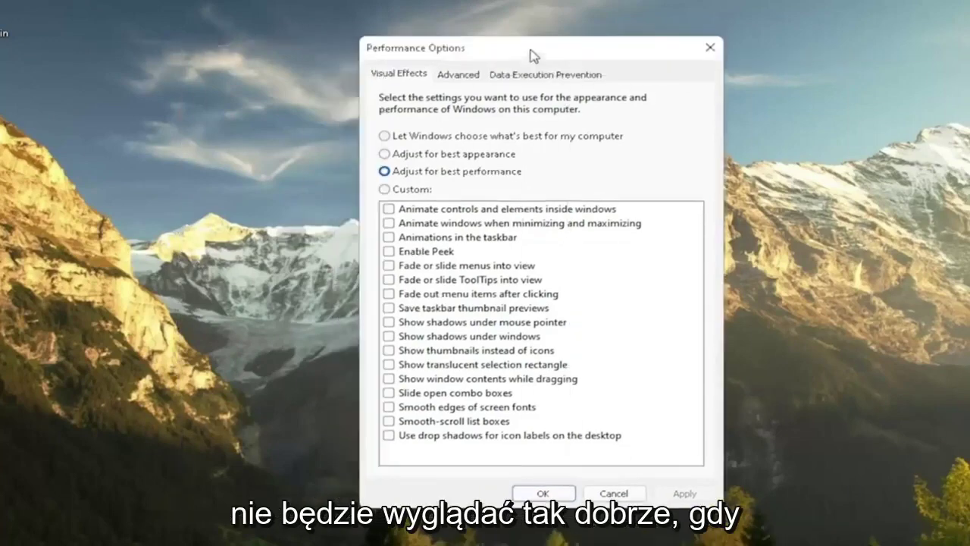
# - Launch the Calendar app from Start and close it again
pyautogui.press('super')
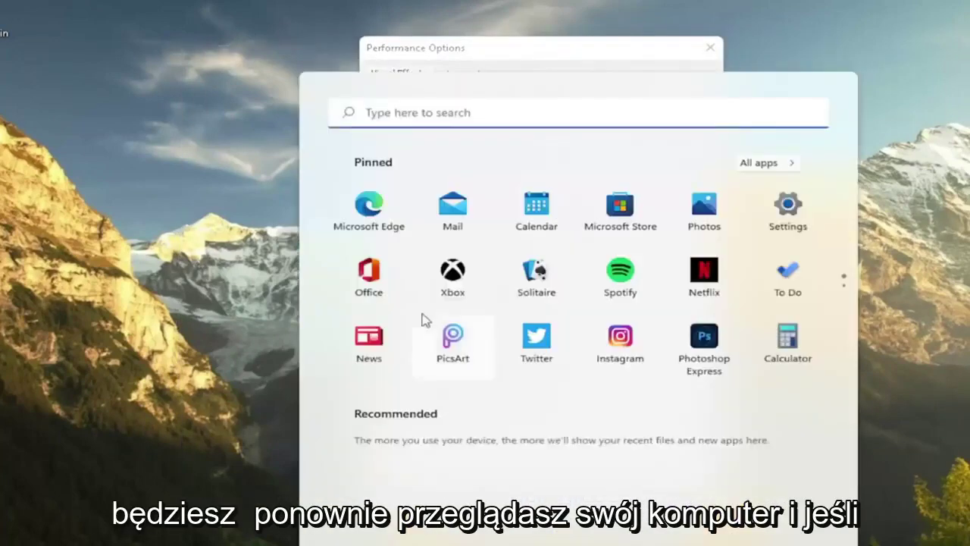
pyautogui.click(540, 217)
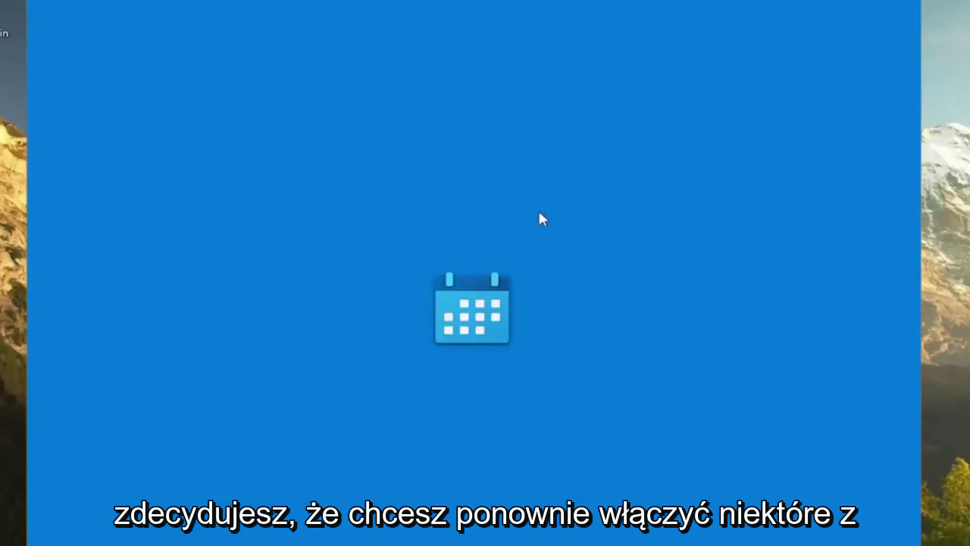
pyautogui.click(908, 3)
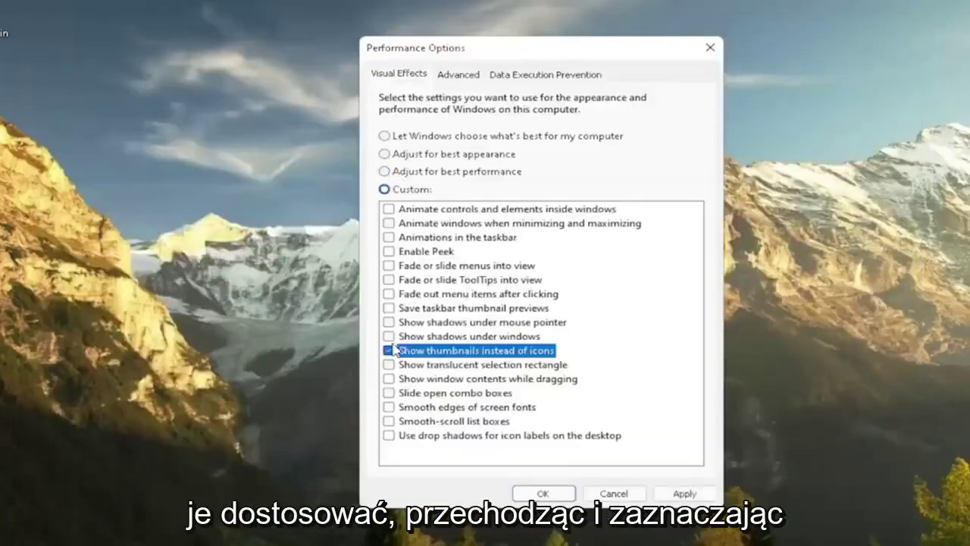
# - Turn on only 'Show window contents while dragging' as custom visual effects and apply
pyautogui.click(388, 293)
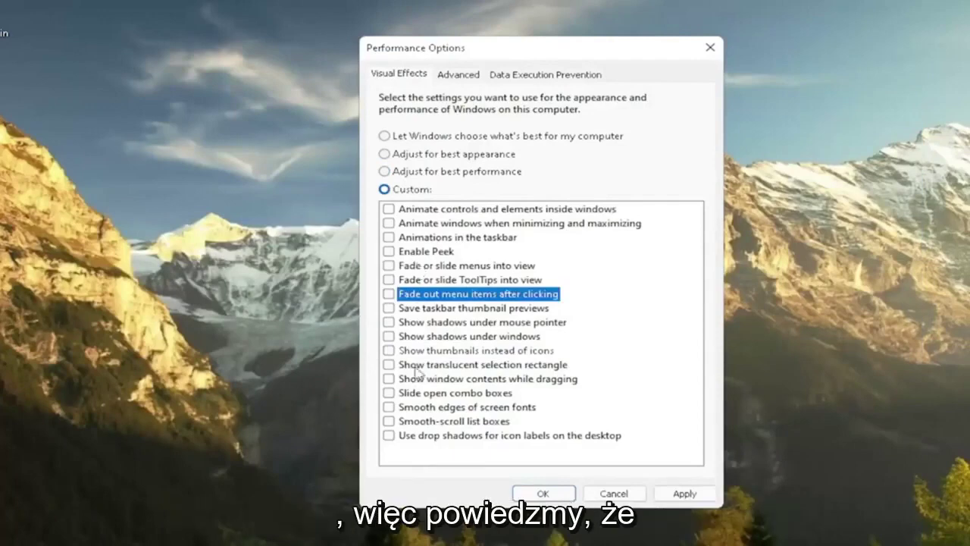
pyautogui.moveTo(591, 56)
pyautogui.mouseDown()
pyautogui.moveTo(396, 76)
pyautogui.moveTo(496, 78)
pyautogui.moveTo(334, 74)
pyautogui.moveTo(565, 80)
pyautogui.moveTo(592, 54)
pyautogui.mouseUp()
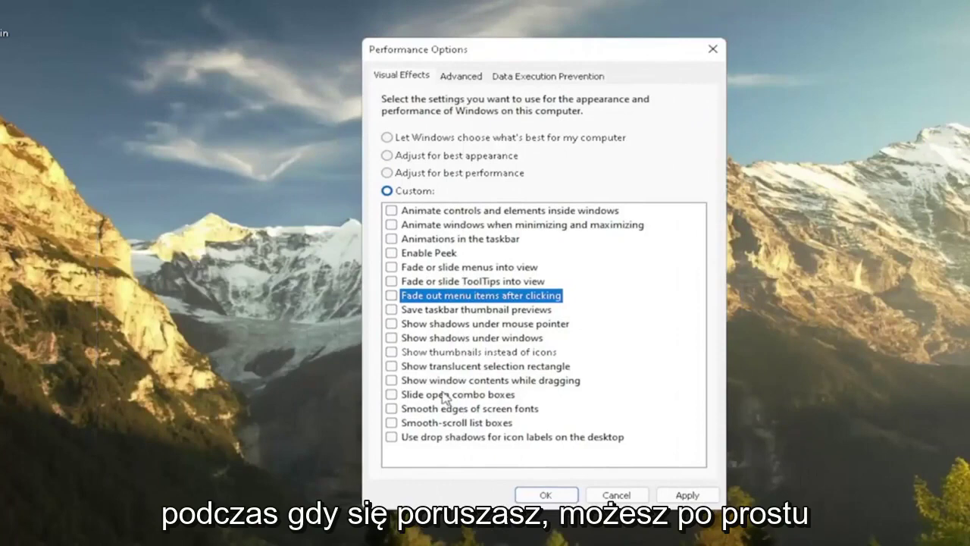
pyautogui.click(415, 381)
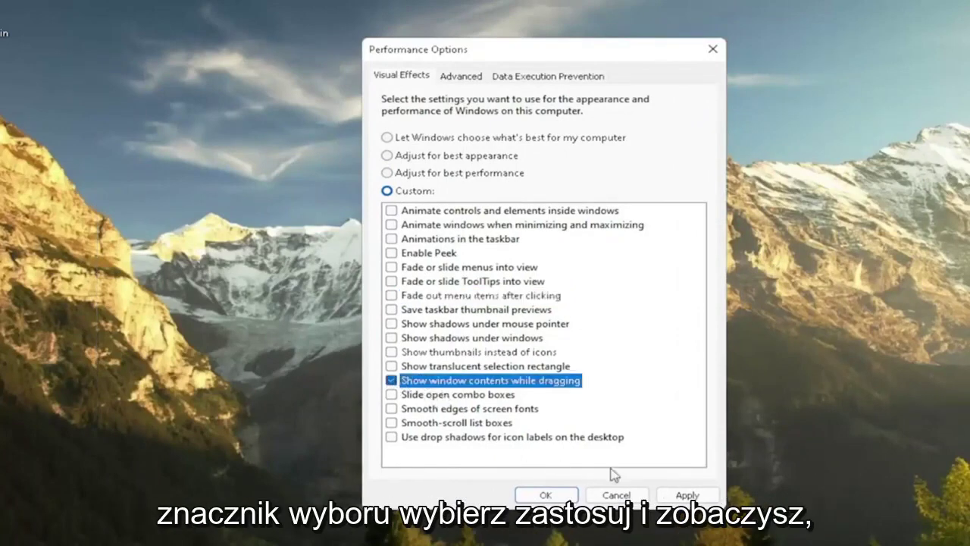
pyautogui.click(682, 496)
pyautogui.moveTo(539, 58)
pyautogui.mouseDown()
pyautogui.moveTo(634, 56)
pyautogui.moveTo(542, 48)
pyautogui.mouseUp()
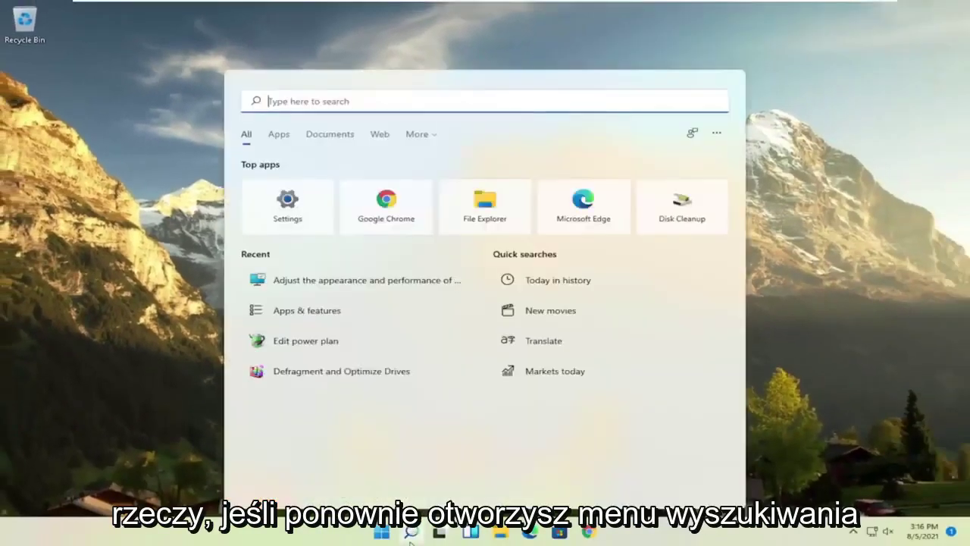
# - Open Control Panel from a search for 'control'
pyautogui.write('control')
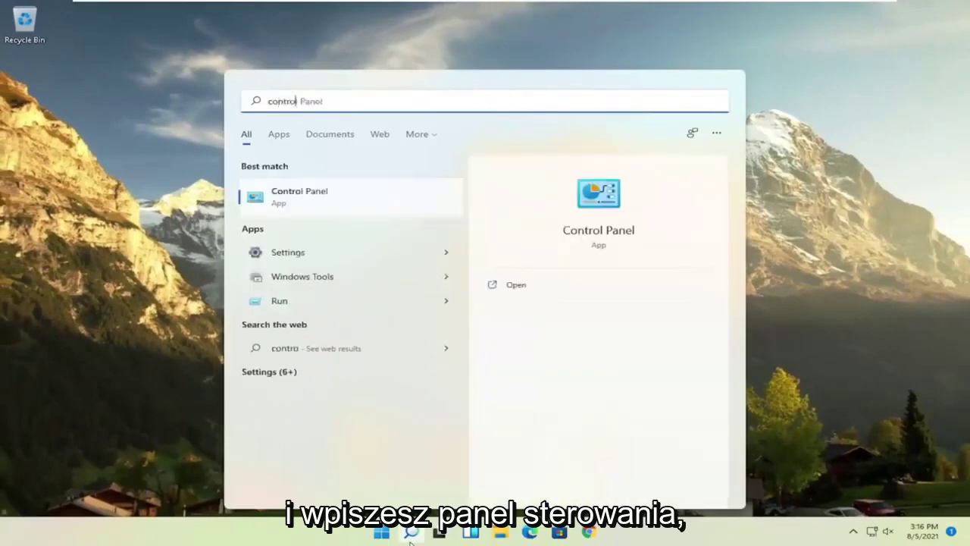
pyautogui.click(309, 202)
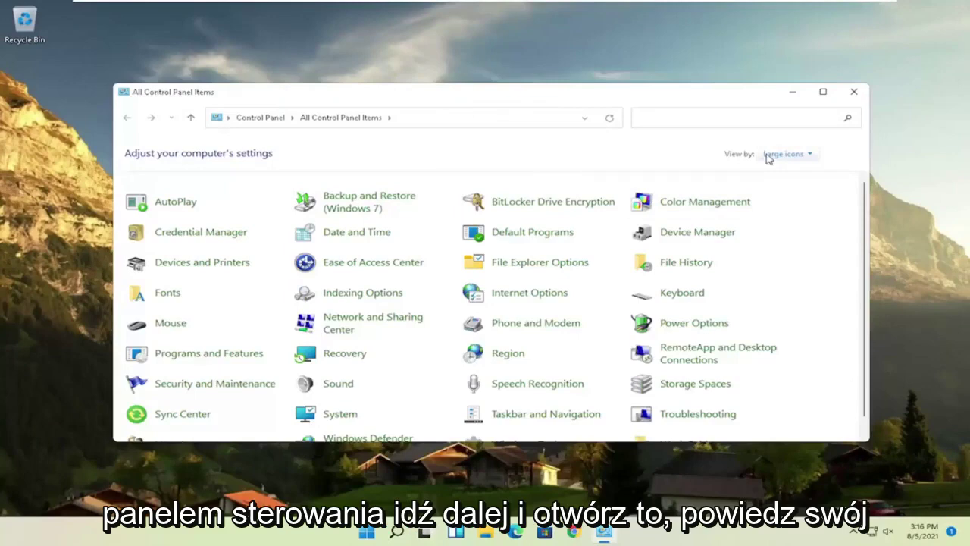
# - View Control Panel as Large icons and select the High performance plan in Power Options
pyautogui.click(767, 157)
pyautogui.click(794, 190)
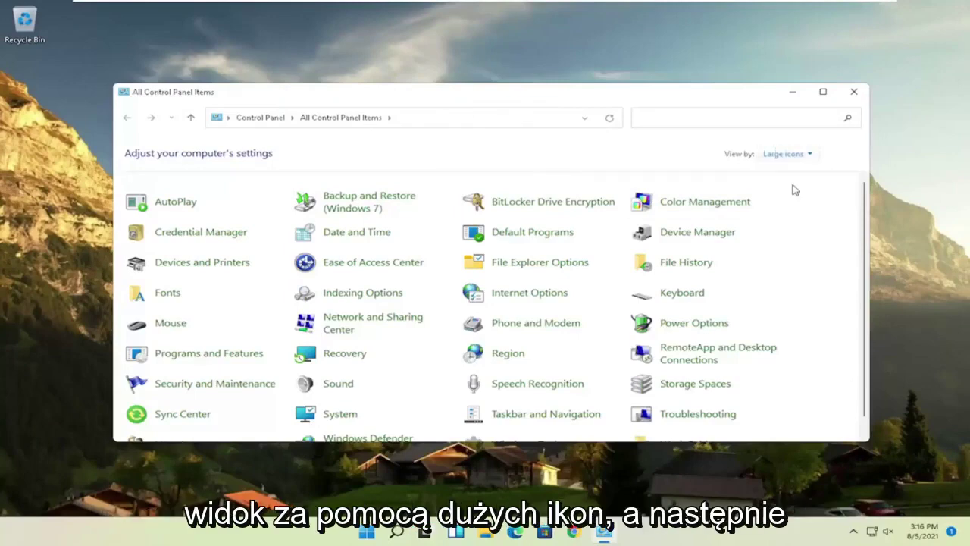
pyautogui.click(694, 327)
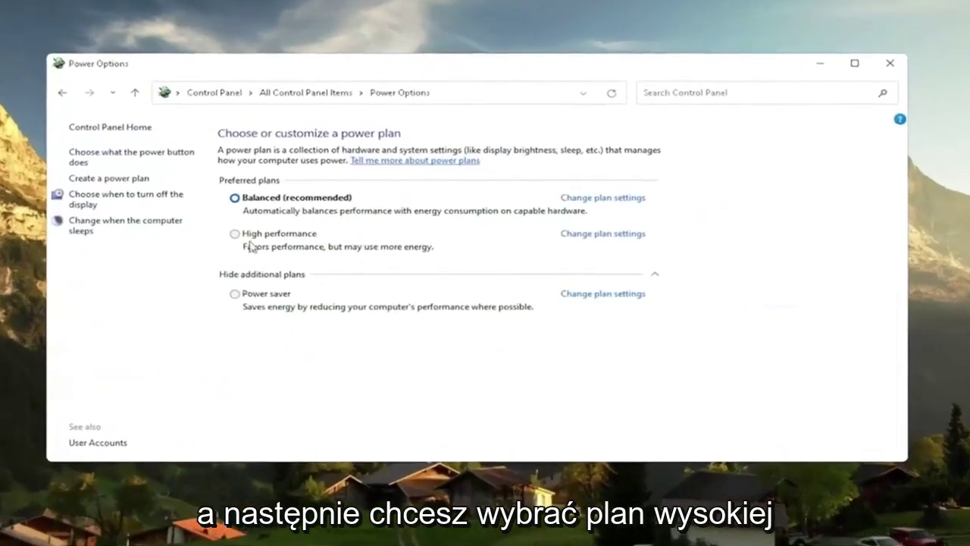
pyautogui.click(265, 275)
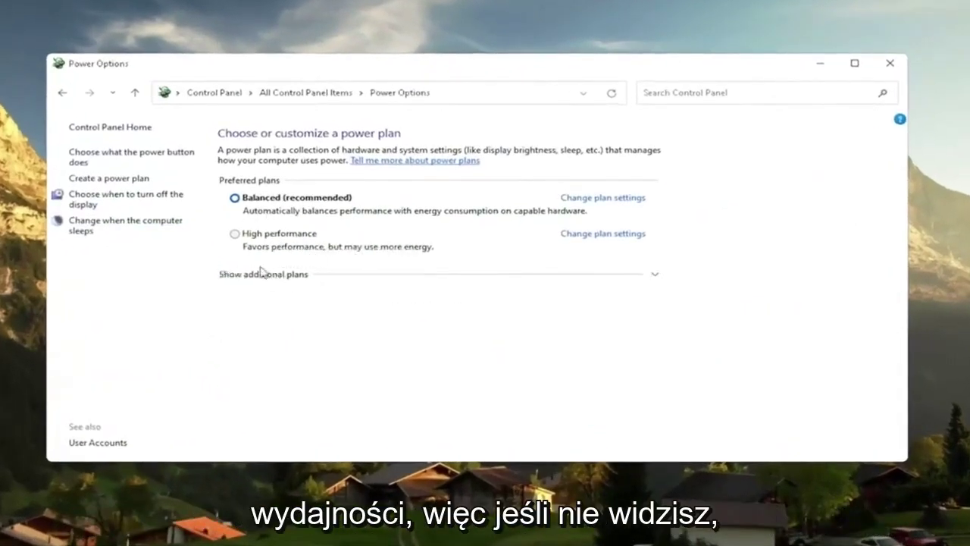
pyautogui.click(267, 276)
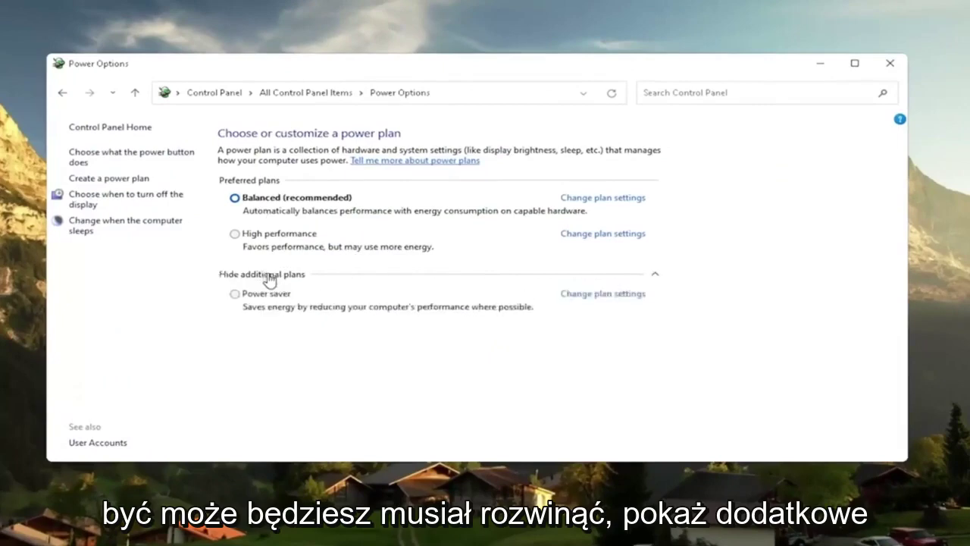
pyautogui.click(235, 233)
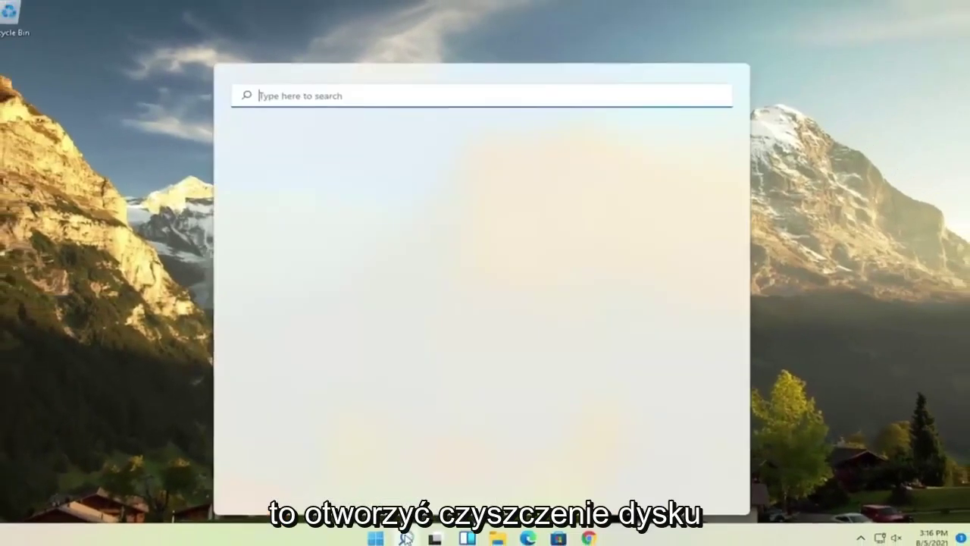
# - Run Disk Cleanup on drive C: including system files and permanently delete the checked files
pyautogui.write('disk clean')
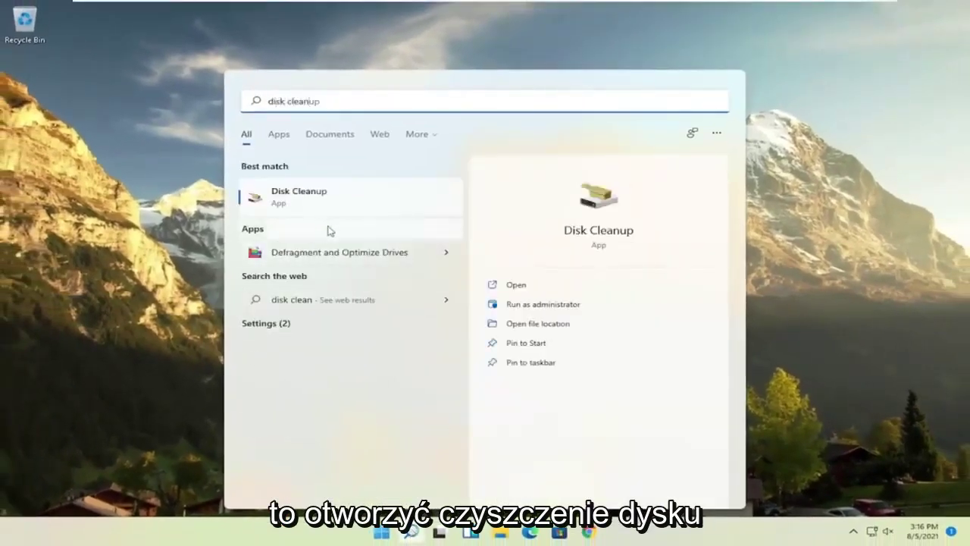
pyautogui.click(307, 197)
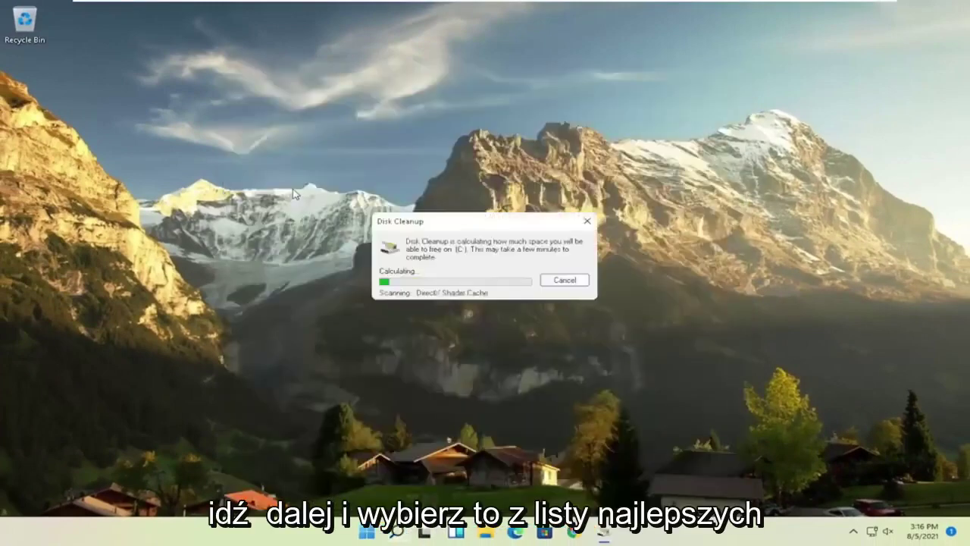
pyautogui.moveTo(244, 91); pyautogui.dragTo(446, 106)
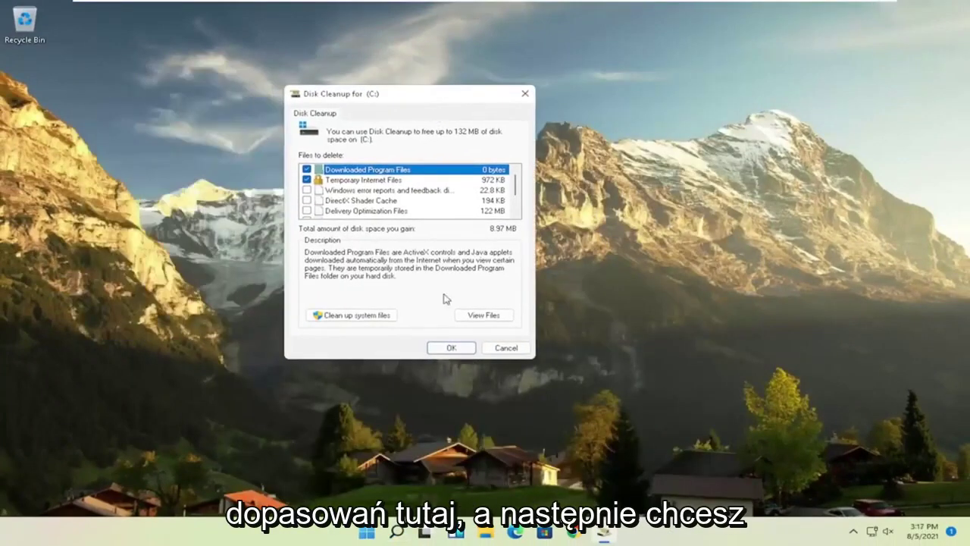
pyautogui.click(349, 317)
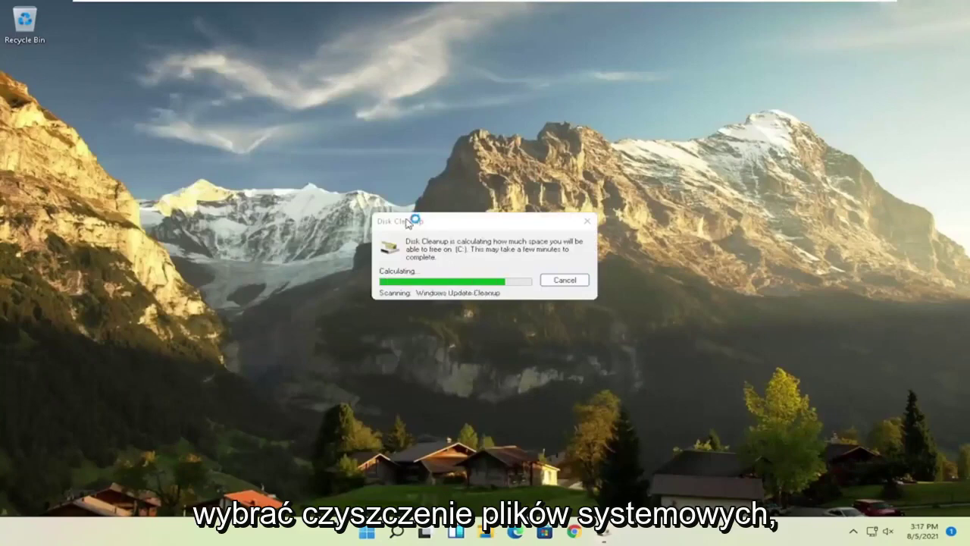
pyautogui.moveTo(242, 98); pyautogui.dragTo(450, 99)
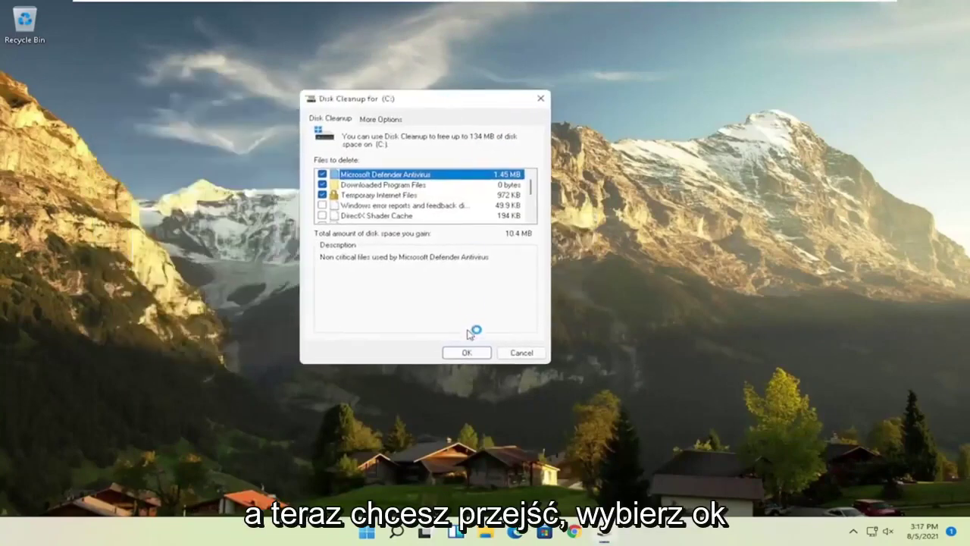
pyautogui.click(466, 352)
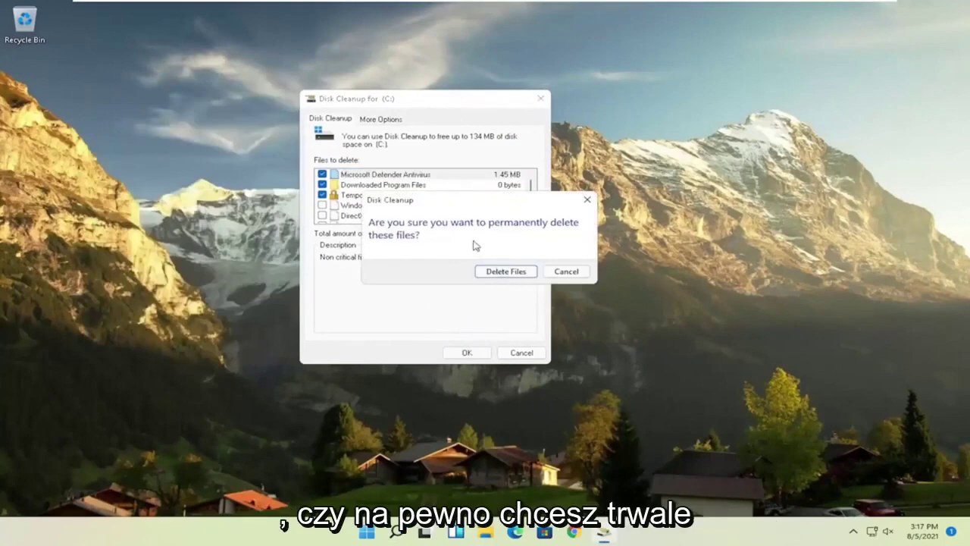
pyautogui.click(507, 271)
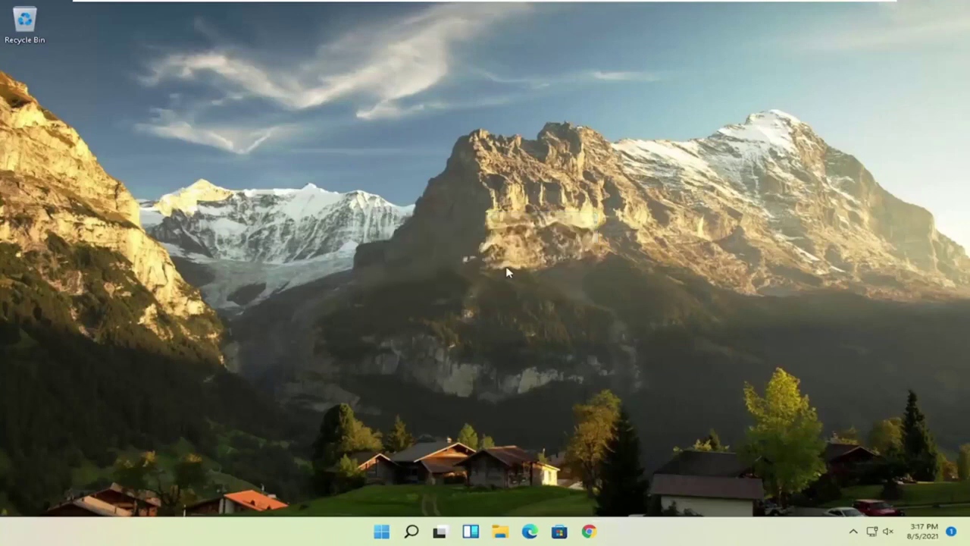
# - Open Defragment and Optimize Drives via a 'defrag' search and optimize drive C:
pyautogui.click(414, 533)
pyautogui.write('di')
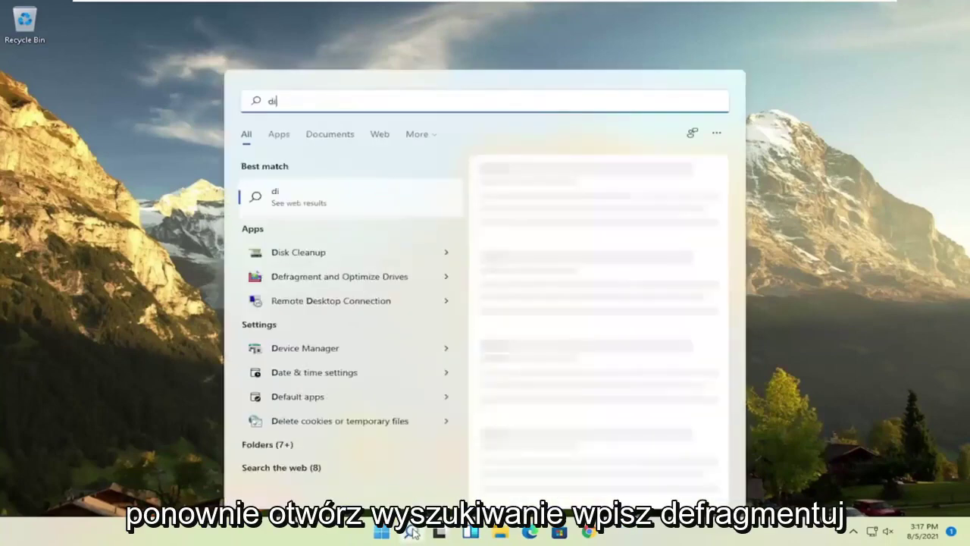
pyautogui.write('sk')
pyautogui.hotkey('ctrl', 'a')
pyautogui.write('defra')
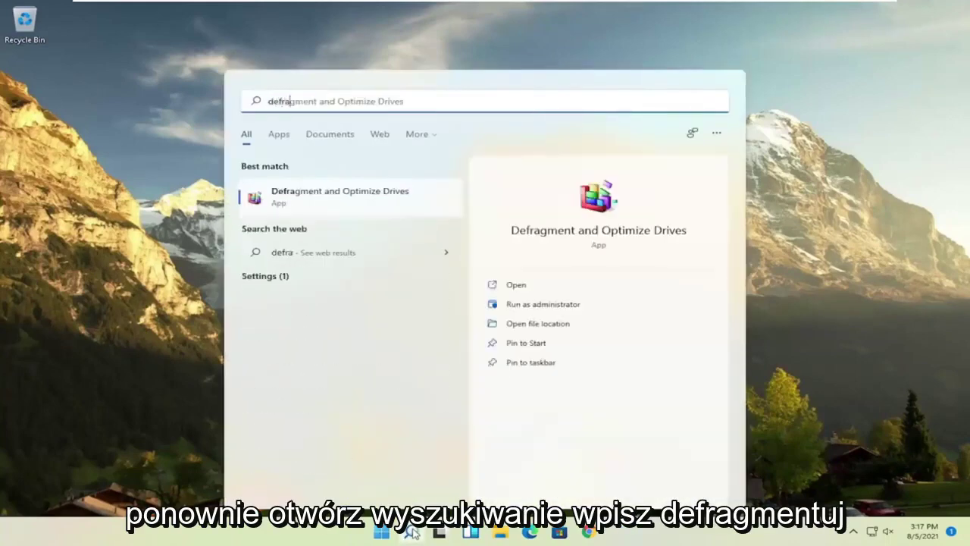
pyautogui.write('g')
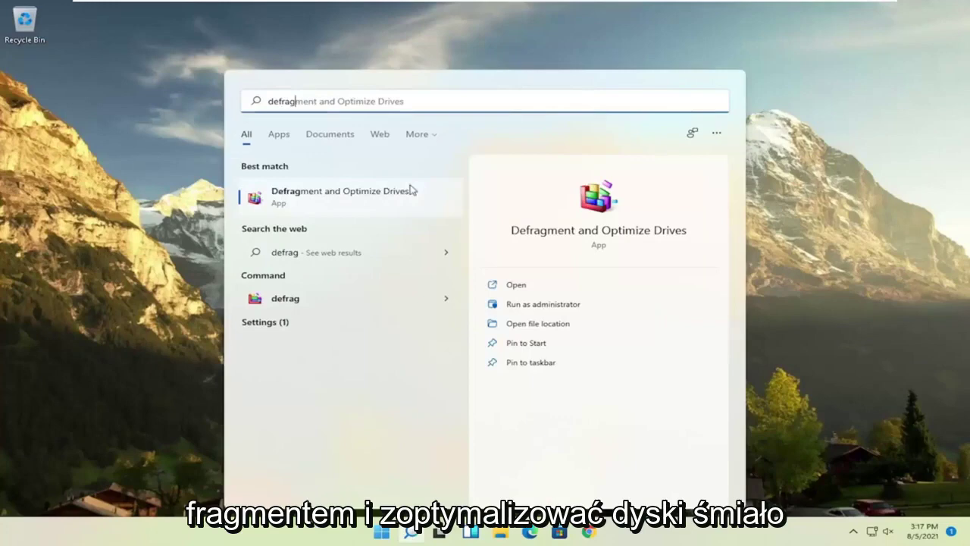
pyautogui.click(350, 200)
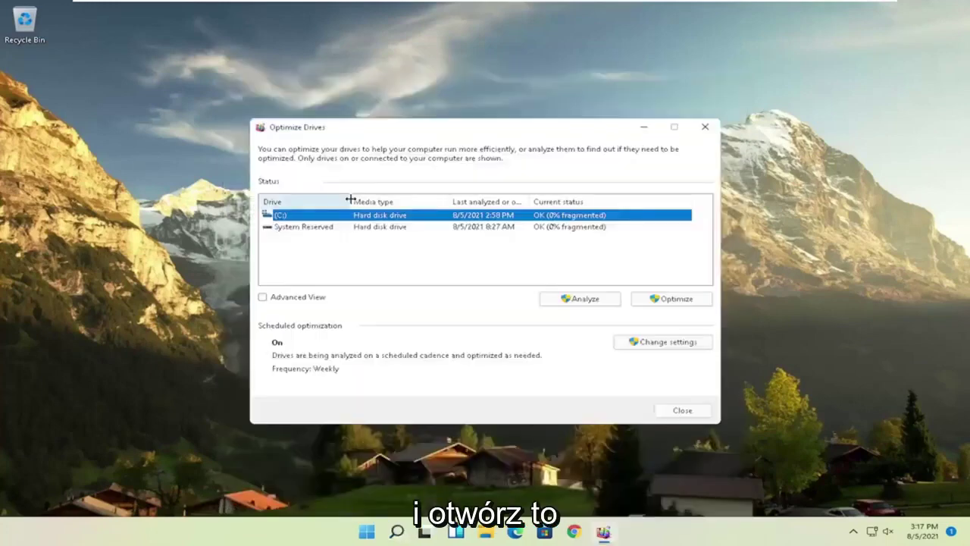
pyautogui.moveTo(401, 129); pyautogui.dragTo(386, 102)
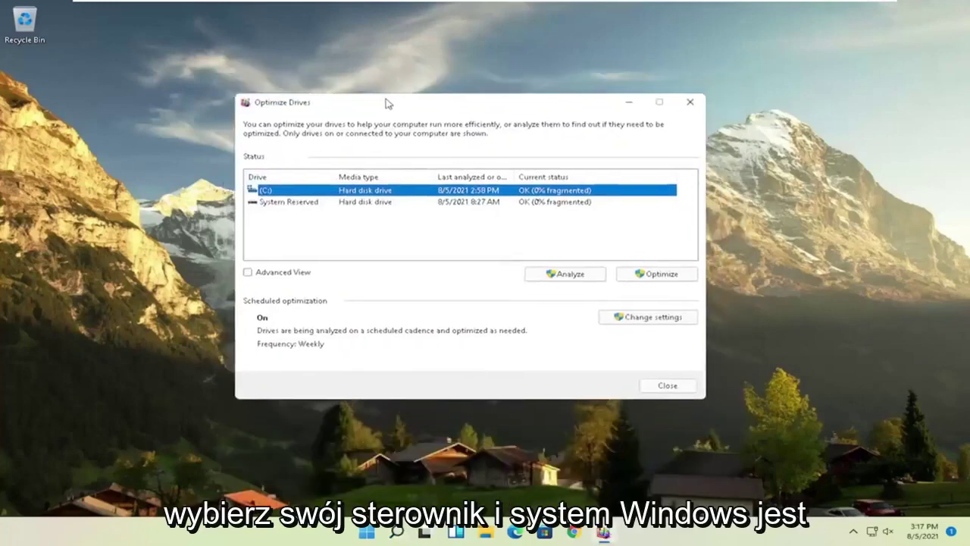
pyautogui.click(274, 202)
pyautogui.click(272, 190)
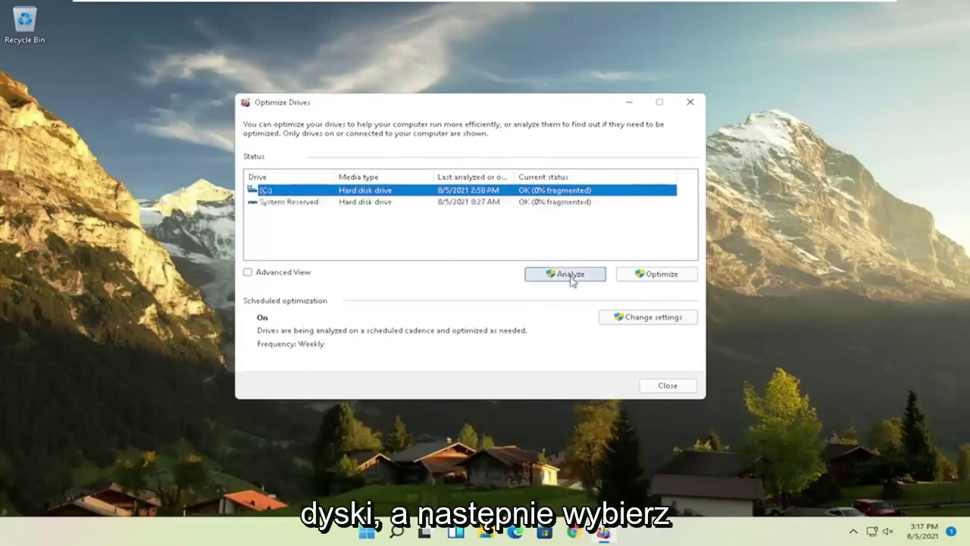
pyautogui.click(658, 275)
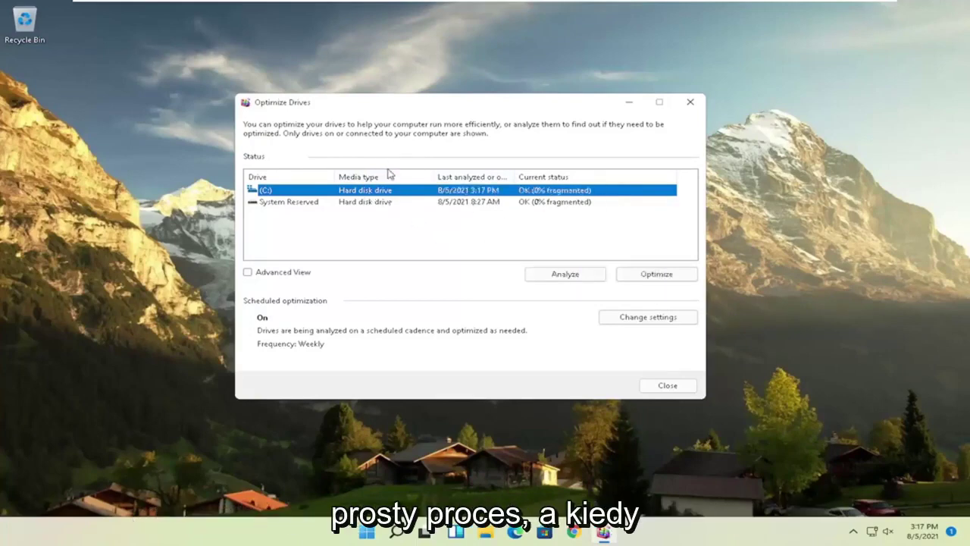
# - Close Optimize Drives and launch Command Prompt as administrator from a 'cmd' search
pyautogui.click(689, 102)
pyautogui.click(411, 530)
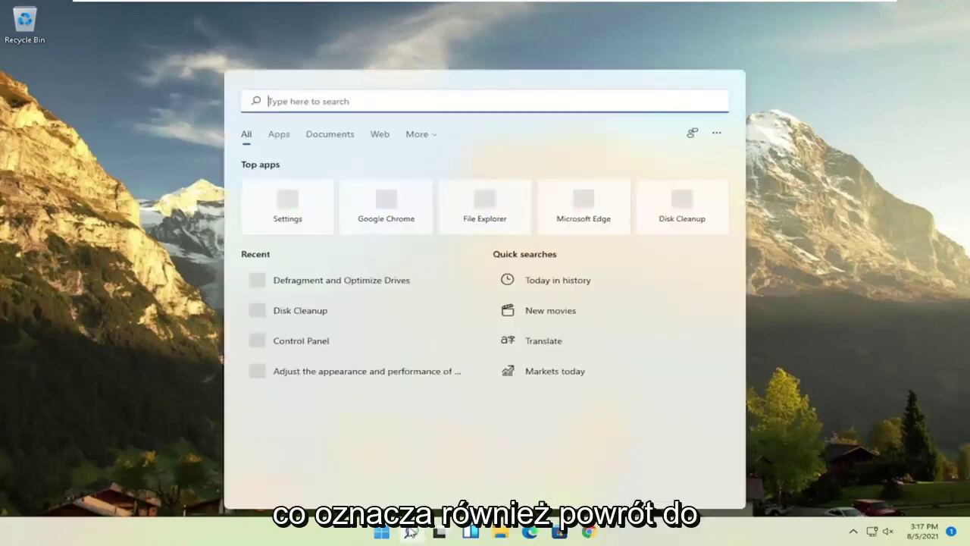
pyautogui.write('cmd')
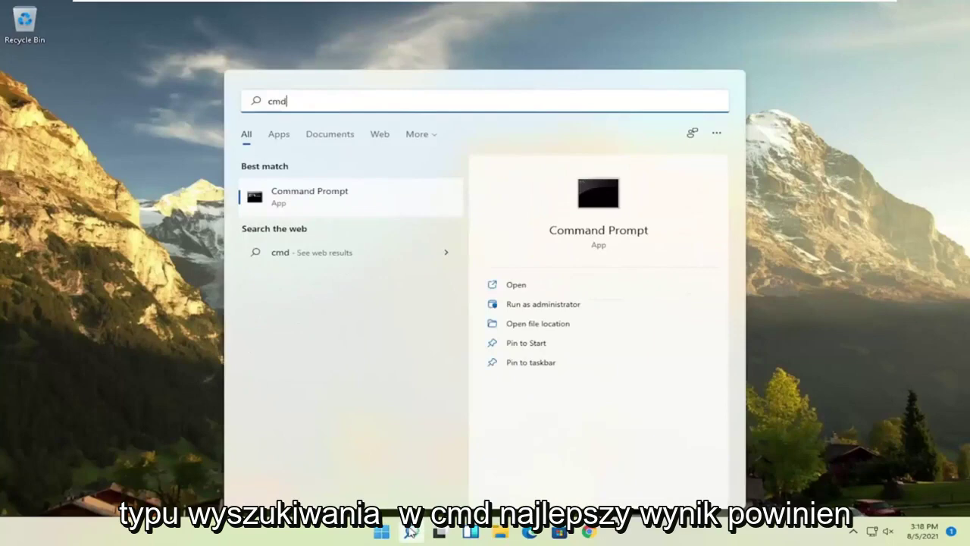
pyautogui.rightClick(307, 197)
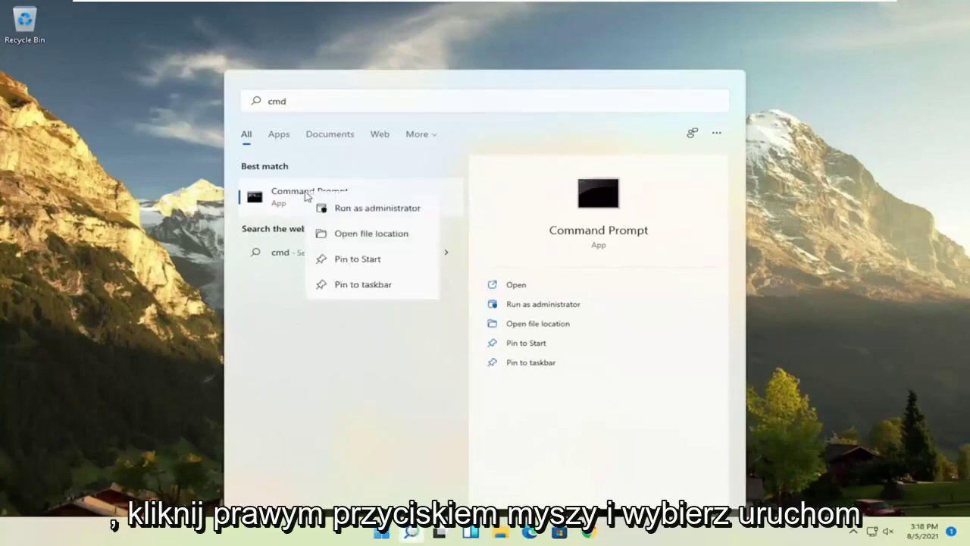
pyautogui.click(362, 209)
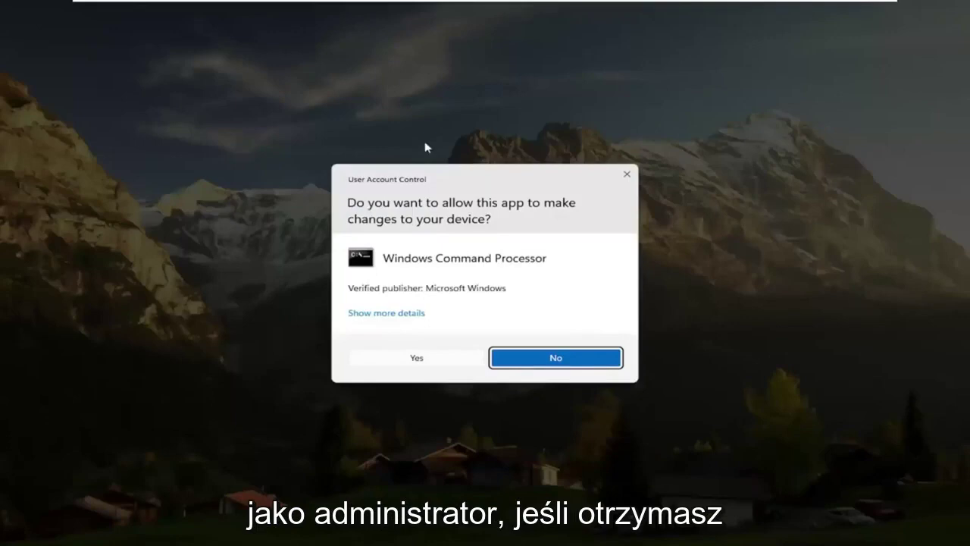
pyautogui.click(421, 354)
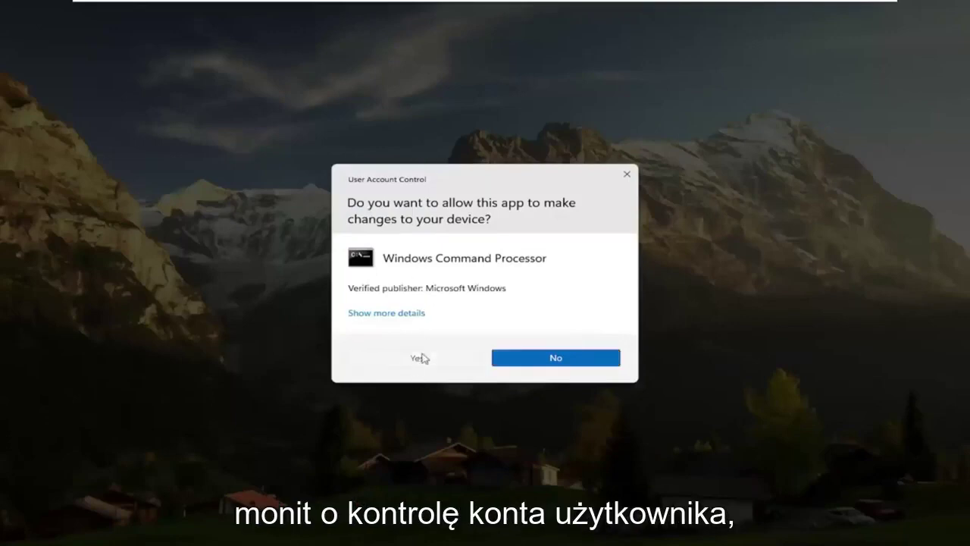
# - Run 'sfc /scannow' in the administrator Command Prompt
pyautogui.moveTo(412, 105); pyautogui.dragTo(435, 85)
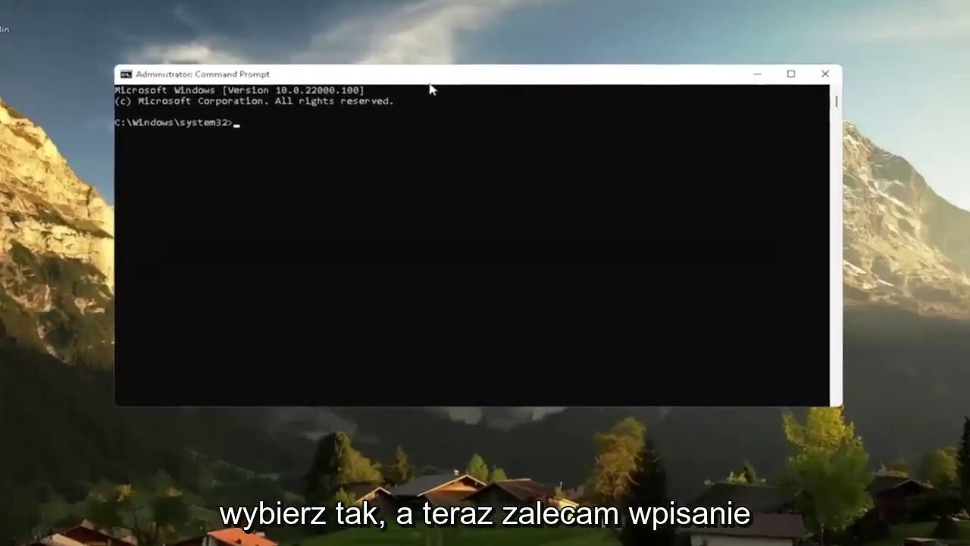
pyautogui.write('sfc ')
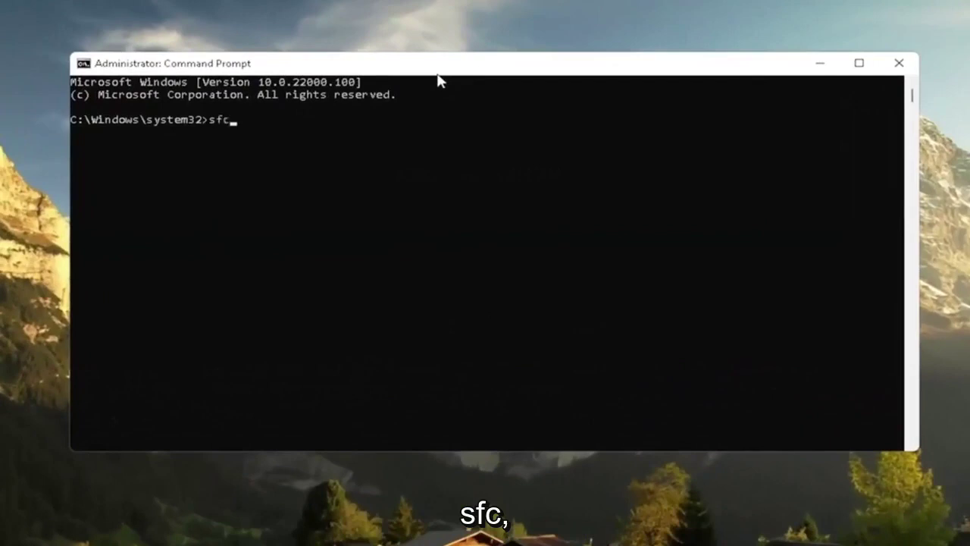
pyautogui.write('/s')
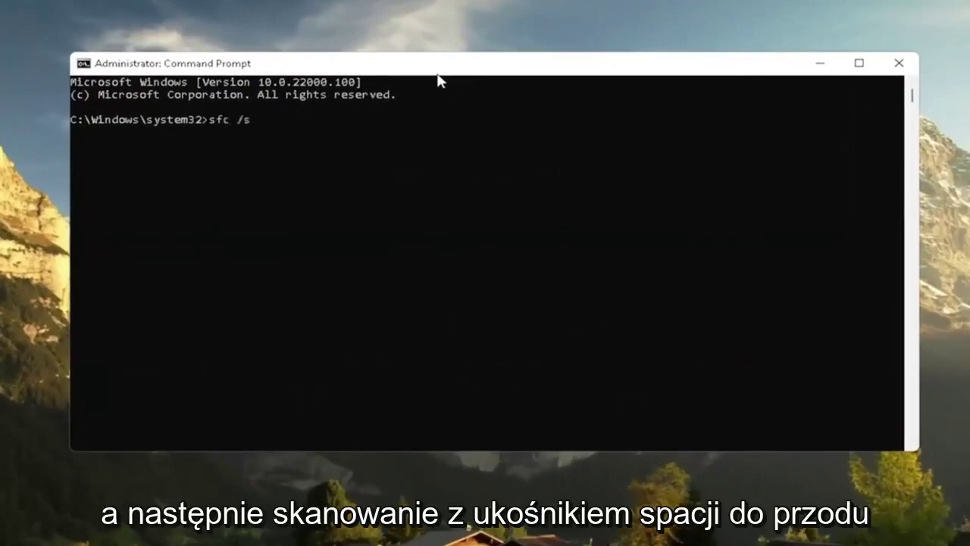
pyautogui.write('cannow')
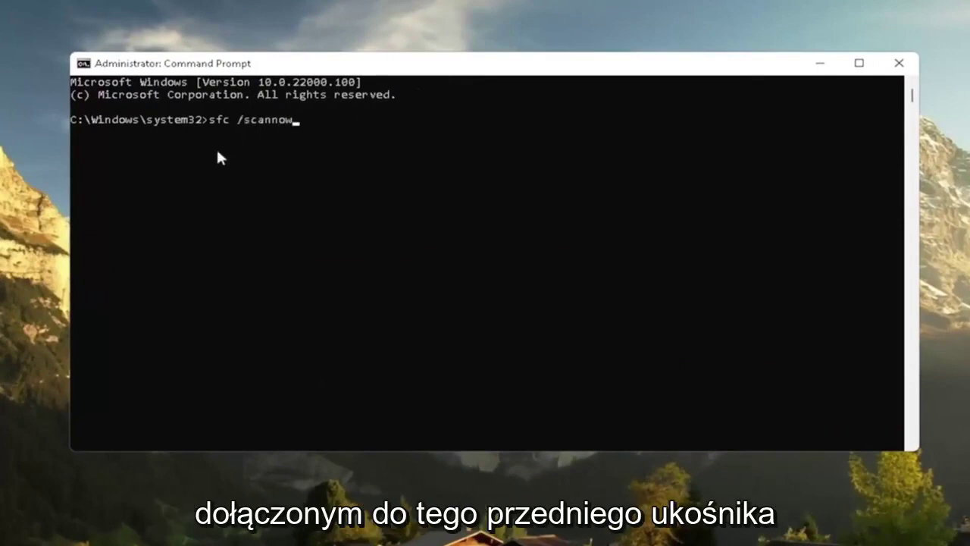
pyautogui.press('Return')
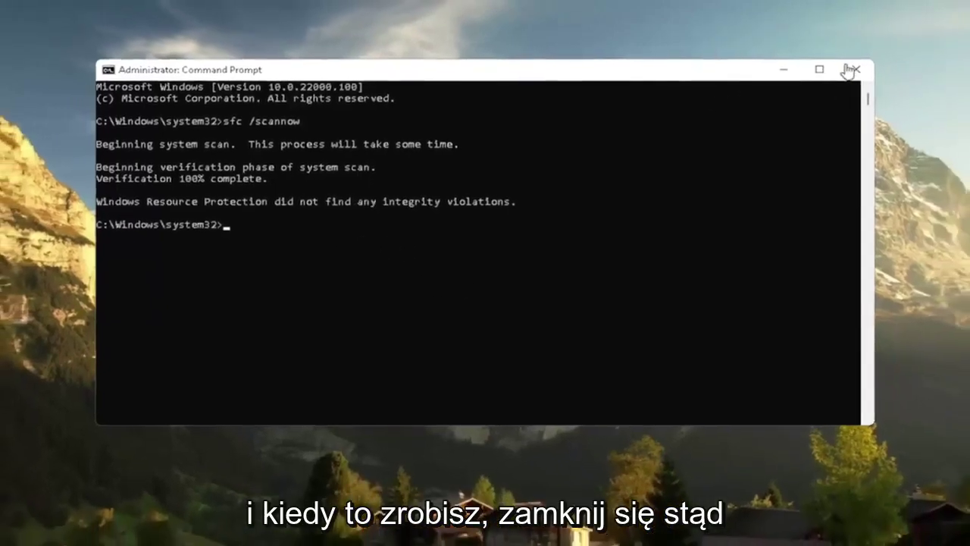
# - Close Command Prompt and restart Windows from the Start button's context menu
pyautogui.click(894, 63)
pyautogui.rightClick(381, 531)
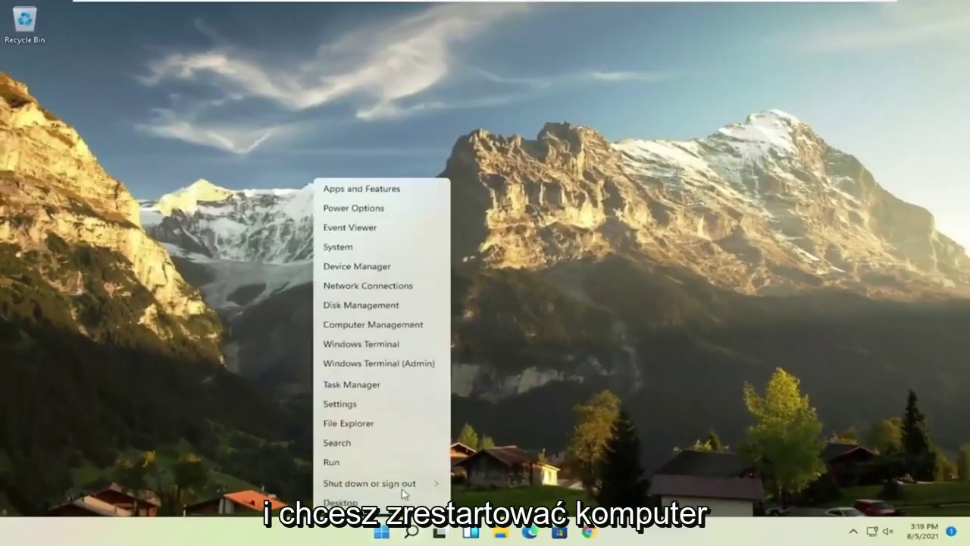
pyautogui.moveTo(406, 489)
pyautogui.click(474, 504)
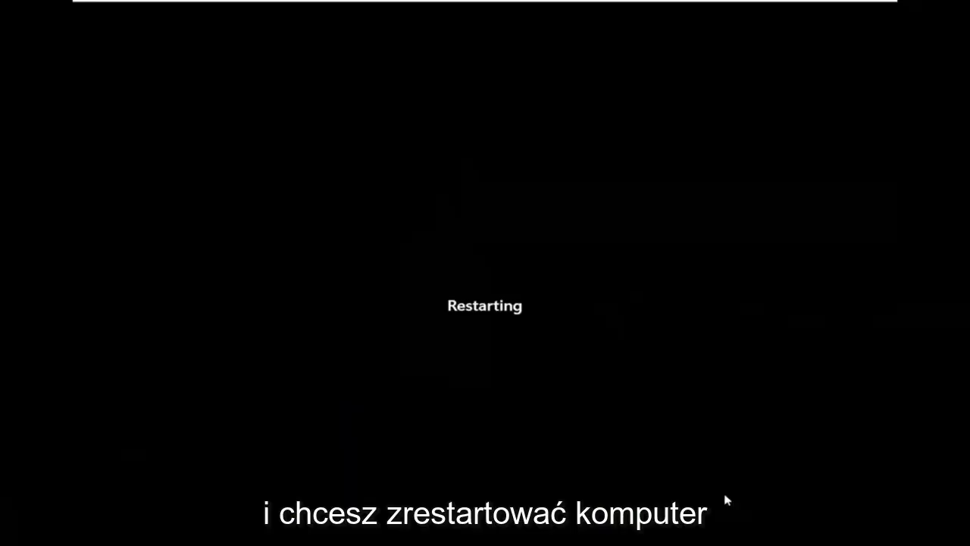